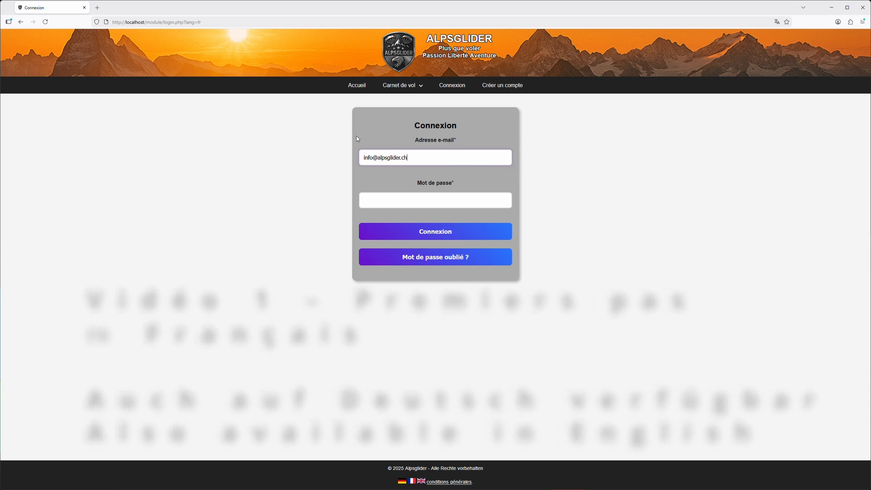
Log in to the account by entering the account password.
click(396, 200)
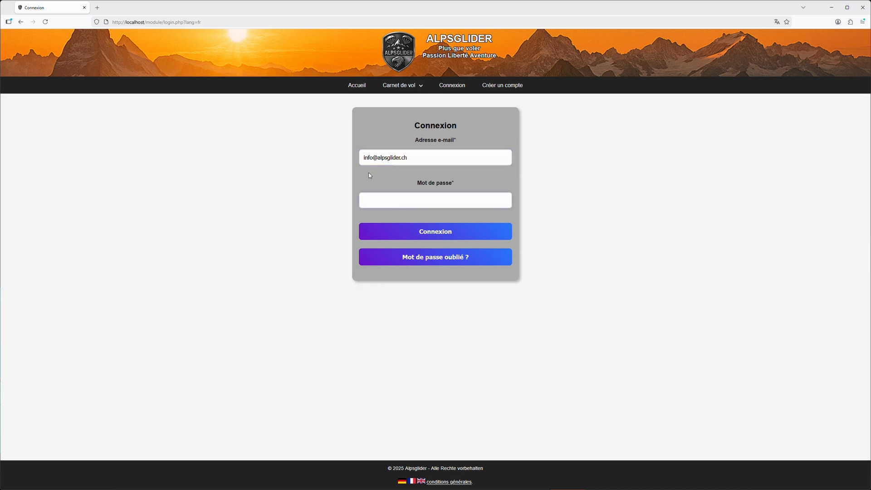
text(•••••••••)
key(Return)
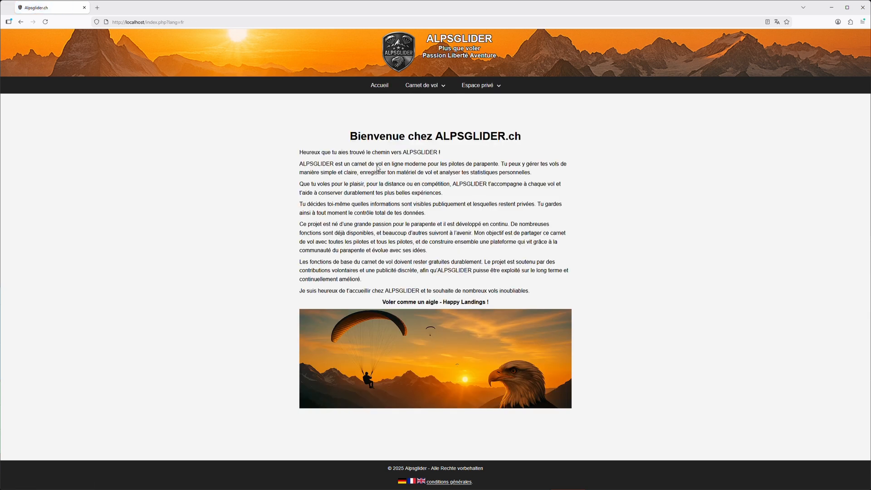
Open the account details, keep the newsletter subscription enabled, and save the account.
mouse_move(476, 87)
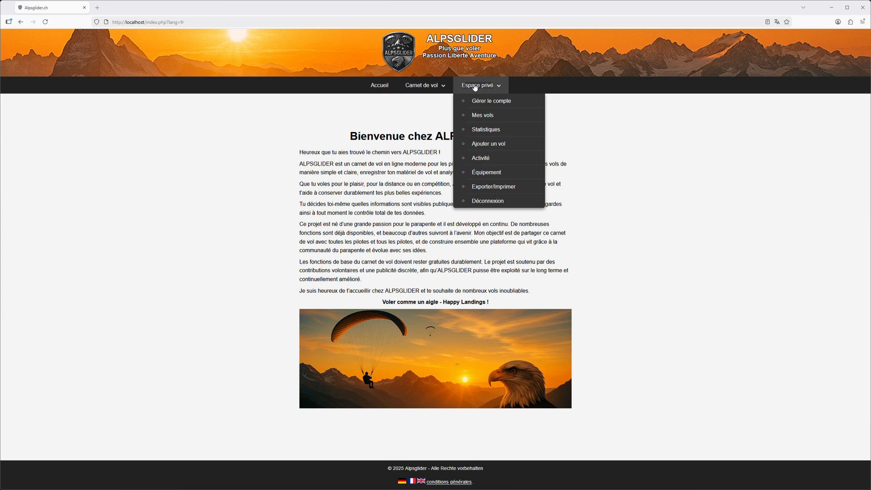
click(494, 103)
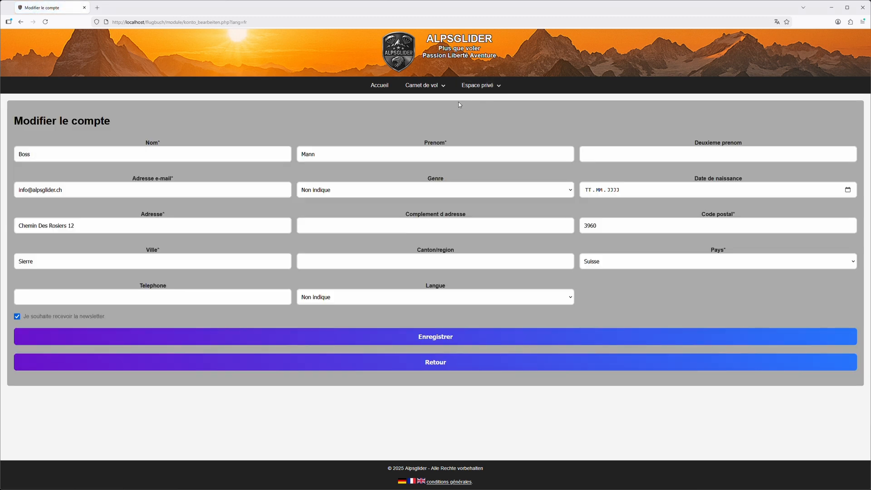
click(17, 317)
click(18, 317)
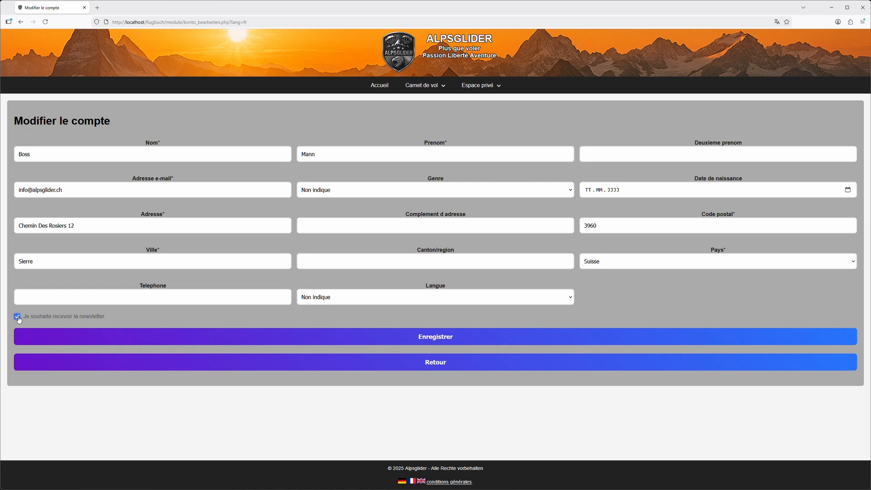
click(447, 341)
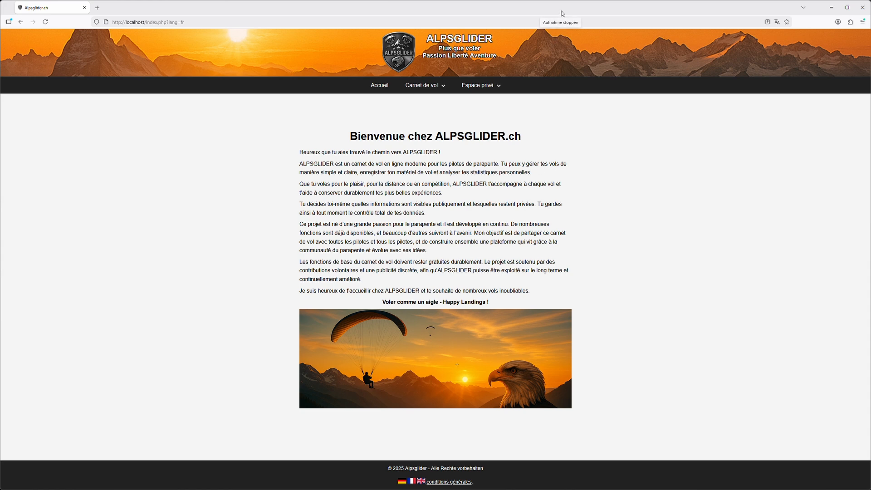
Start a new paraglider entry in the equipment list with brand Phi and model Maestro 3.
click(496, 84)
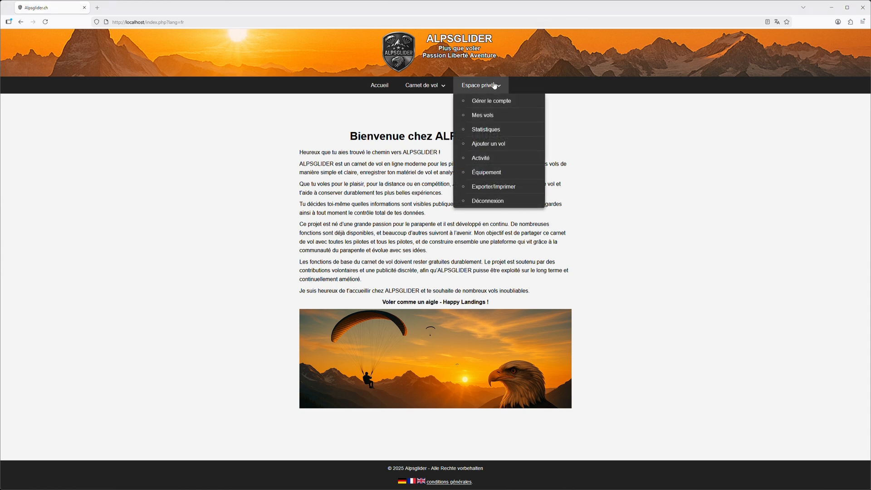
click(497, 176)
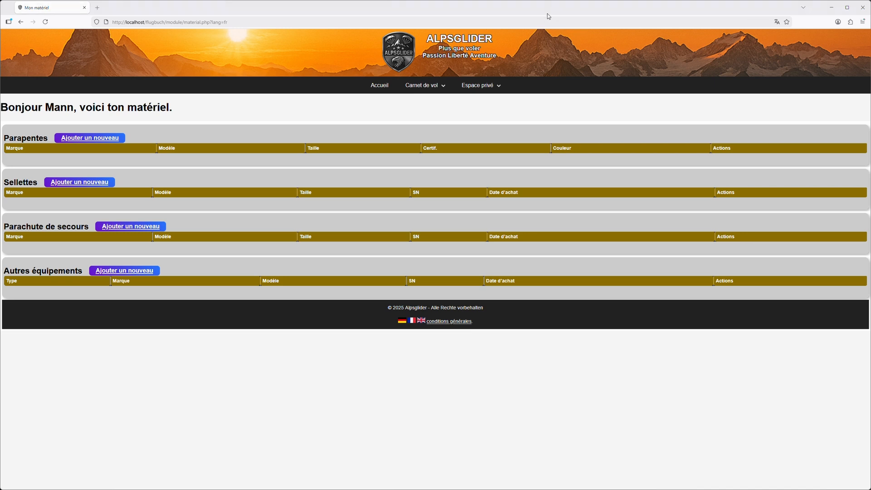
click(114, 138)
click(156, 153)
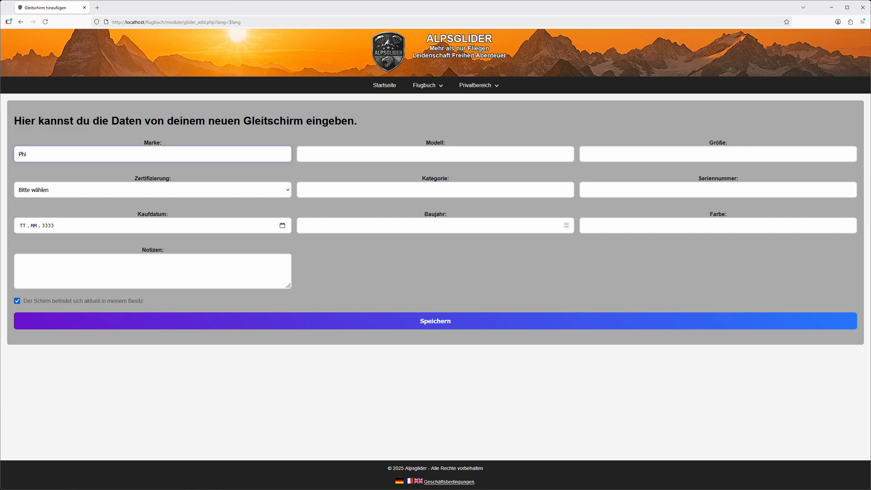
key(Tab)
text(Maest)
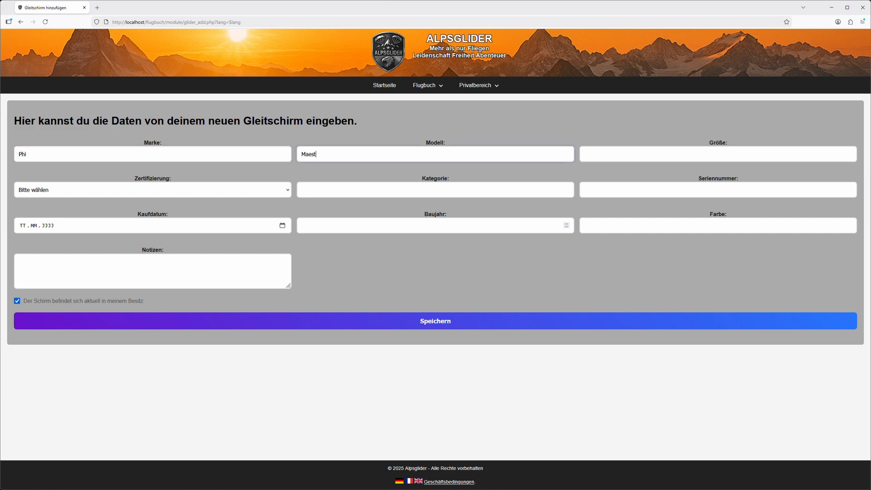
text(ro 3)
Set the paraglider's certification to EN B and its purchase date to 15.07.2026, and save it.
click(179, 191)
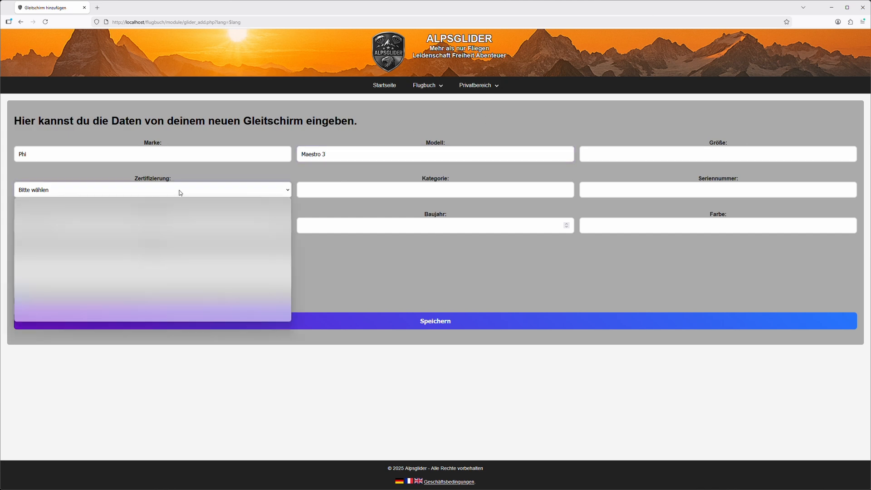
click(128, 225)
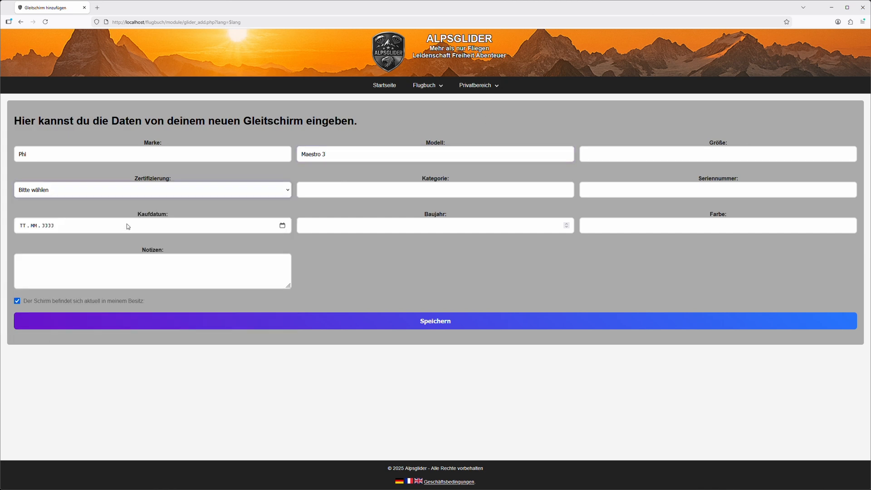
click(282, 225)
click(50, 285)
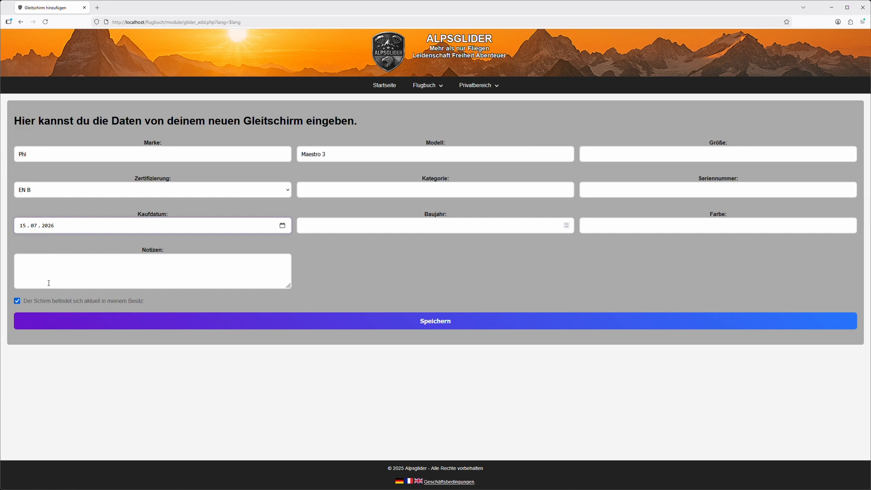
click(424, 323)
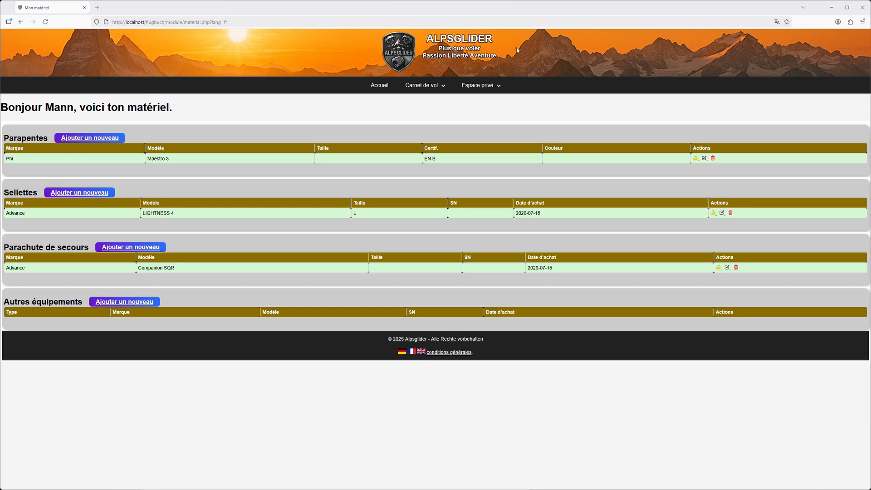
Start a manual flight entry and mark the takeoff point on the map at Crêt du Midi near Vercorin.
click(496, 87)
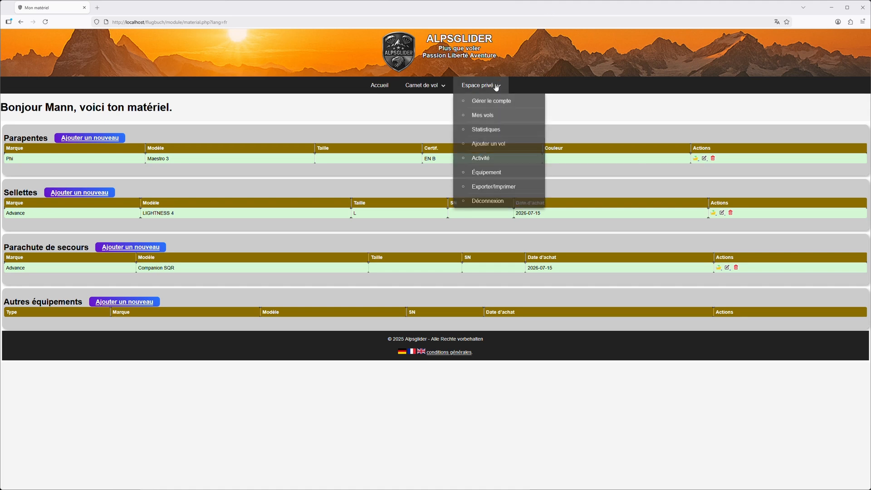
click(492, 145)
click(434, 156)
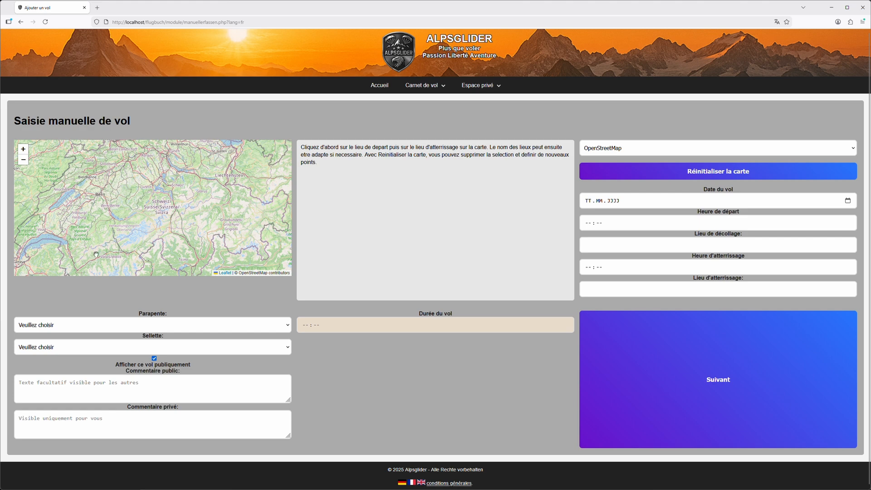
drag(96, 251, 150, 278)
scroll(186, 214, up, 5)
scroll(146, 240, up, 1)
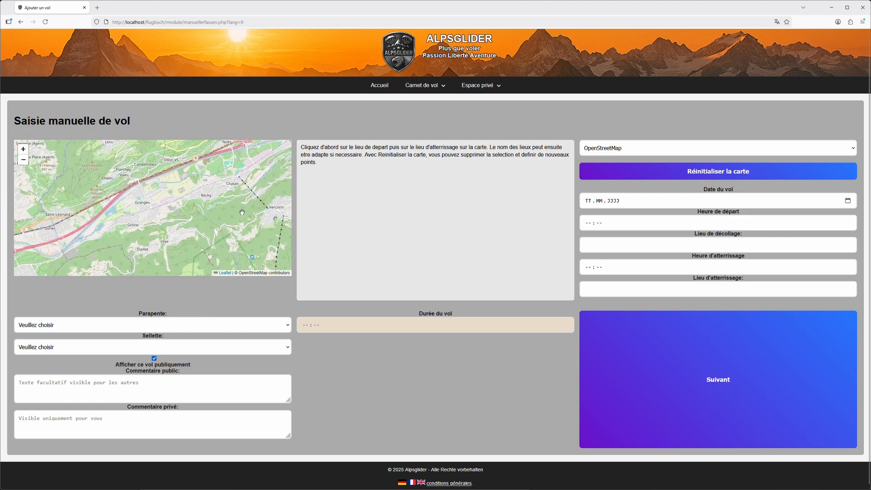
drag(273, 234, 218, 178)
scroll(218, 236, up, 3)
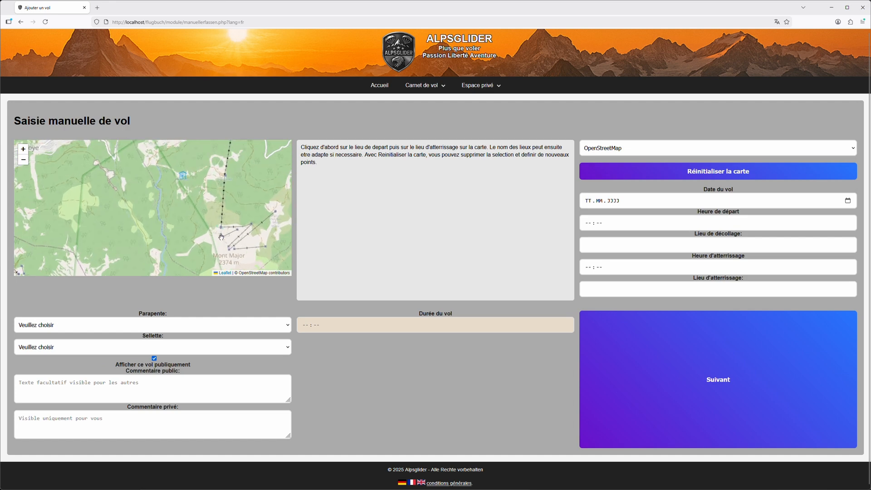
click(208, 205)
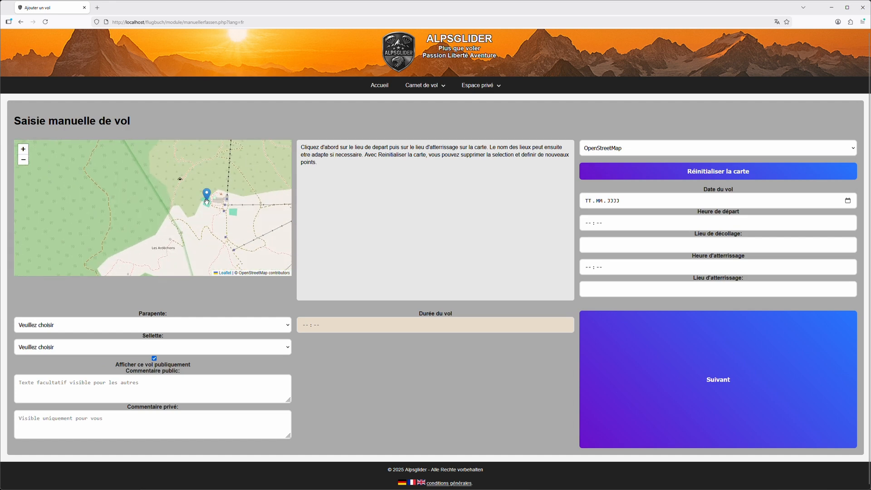
Mark the flight's landing point on the map at Chalais Poulaillers in the valley.
scroll(206, 227, down, 1)
scroll(206, 227, down, 2)
drag(211, 171, 206, 190)
scroll(197, 176, up, 2)
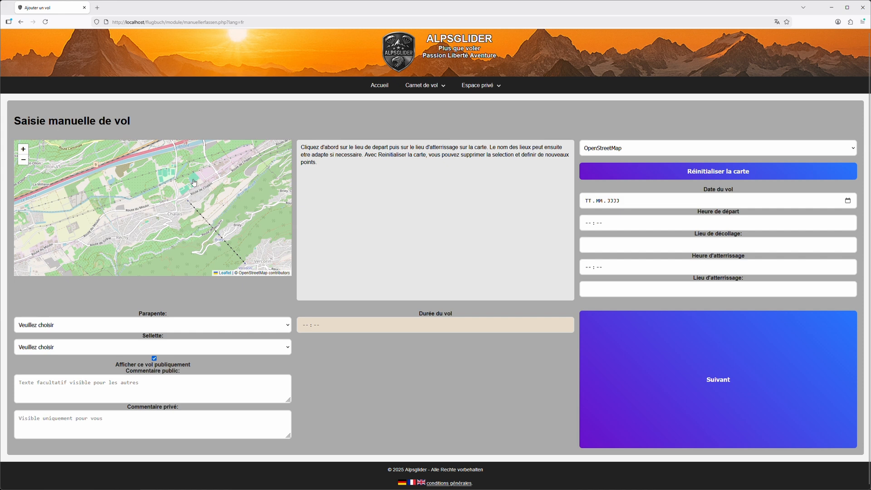
click(193, 177)
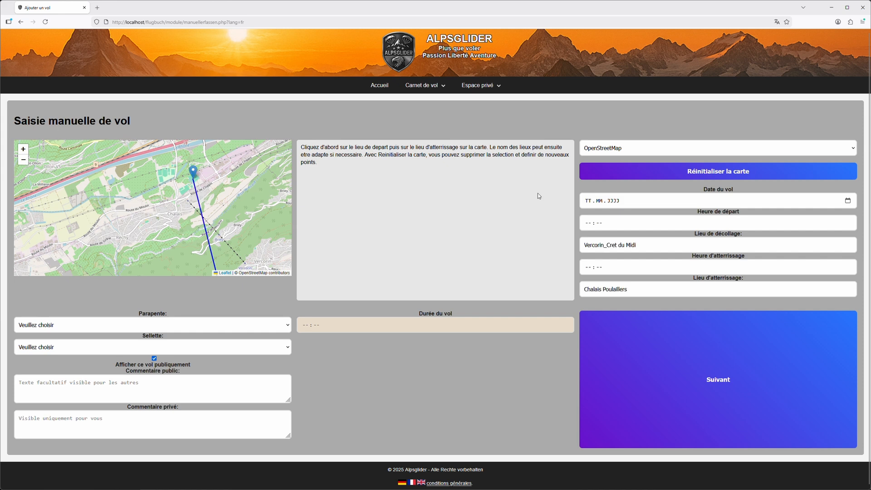
Set the flight date to 21.07.2026, the departure time to 10:30 and the landing time to 10:45.
click(848, 200)
click(603, 270)
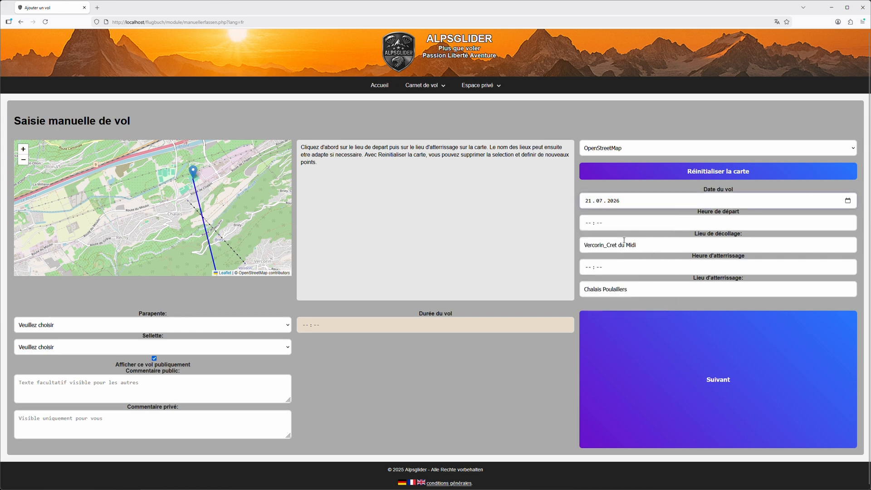
click(590, 224)
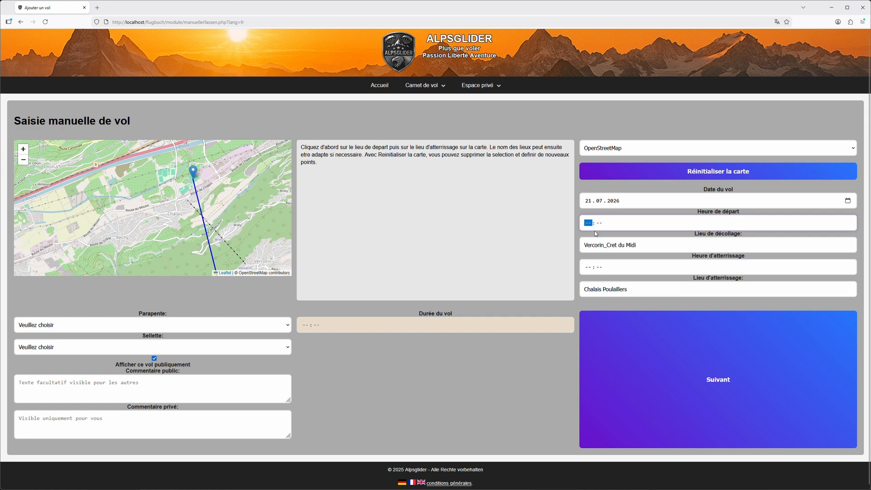
text(10 : 30)
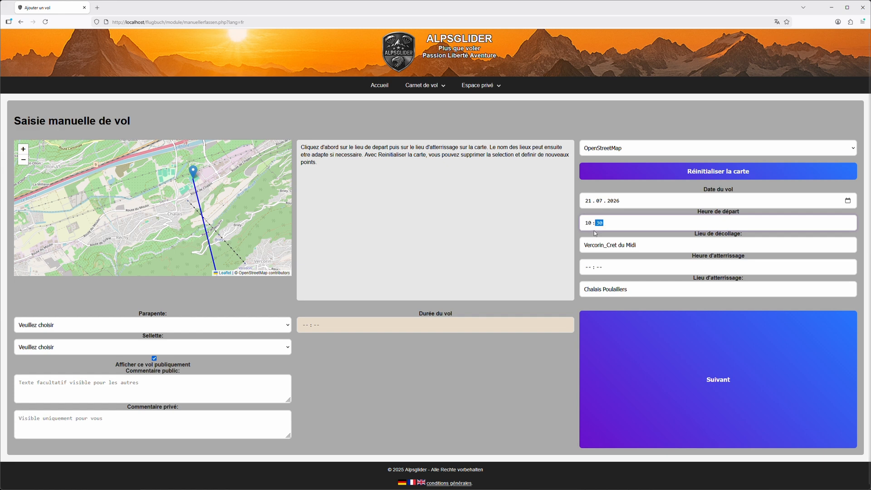
click(631, 268)
text(10 : 04)
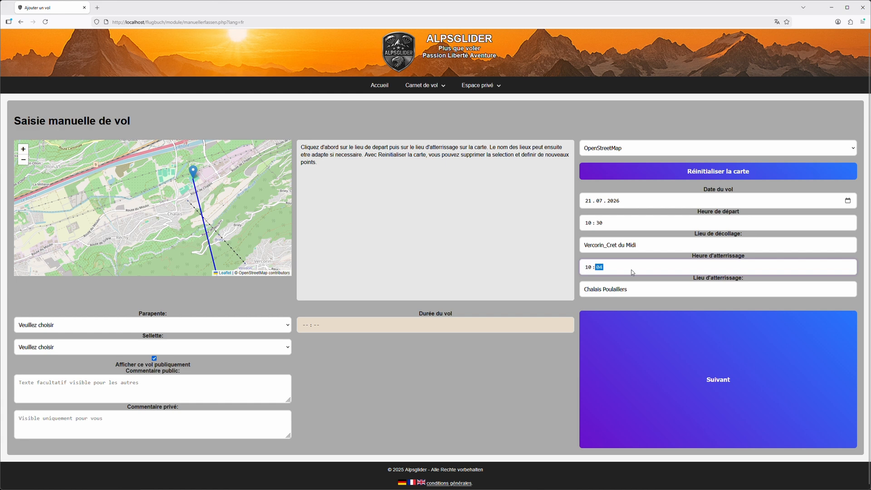
Choose the Phi Maestro 3 glider and the Advance LIGHTNESS 4 harness for the flight, and submit the entry.
click(321, 325)
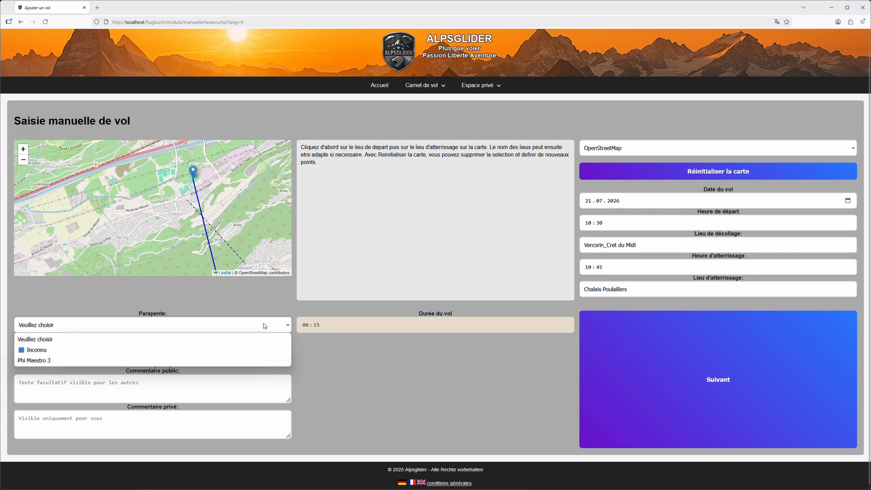
click(194, 361)
click(196, 352)
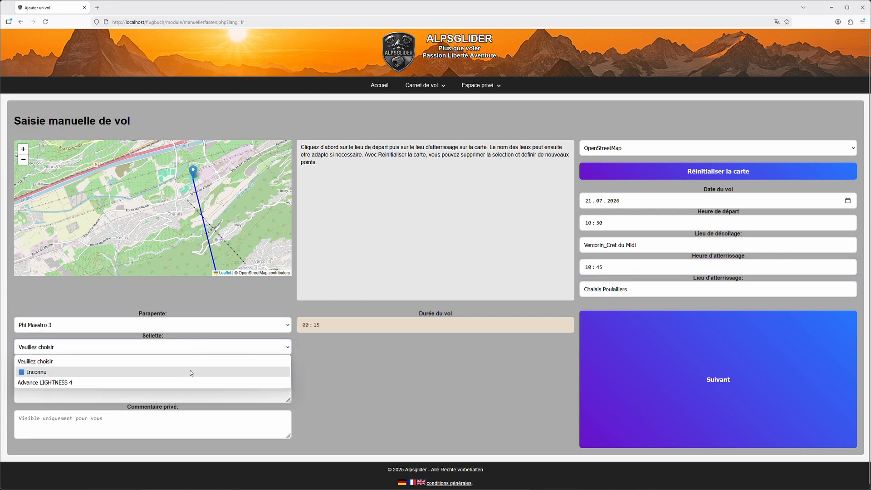
click(187, 380)
click(744, 372)
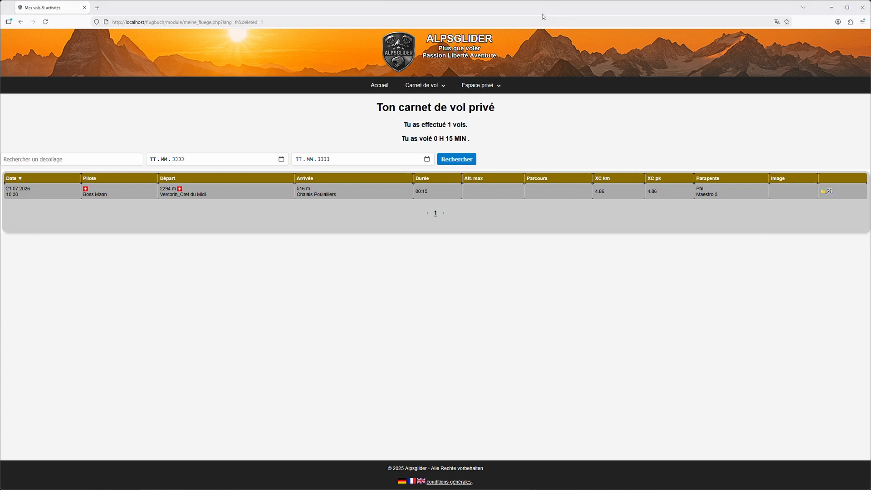
Start adding another flight from an IGC file and read in 2026-04-18-XCT-MHA-08 (1).igc.
click(480, 85)
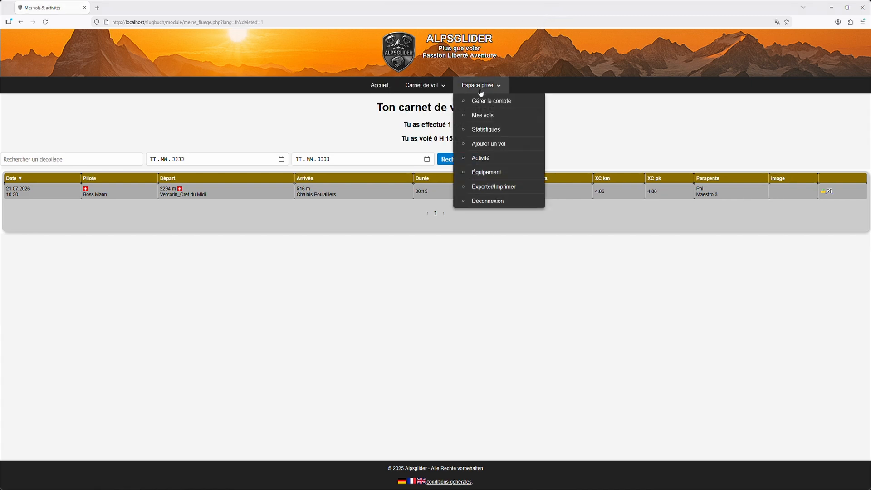
click(482, 144)
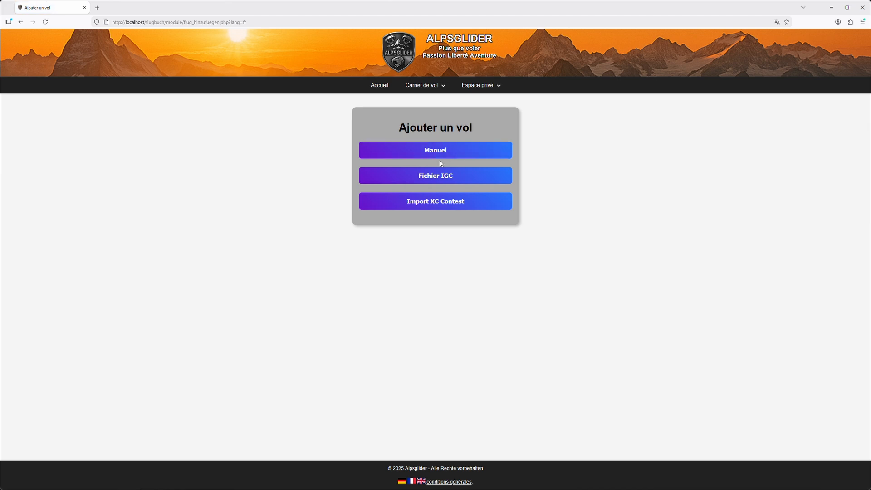
click(427, 178)
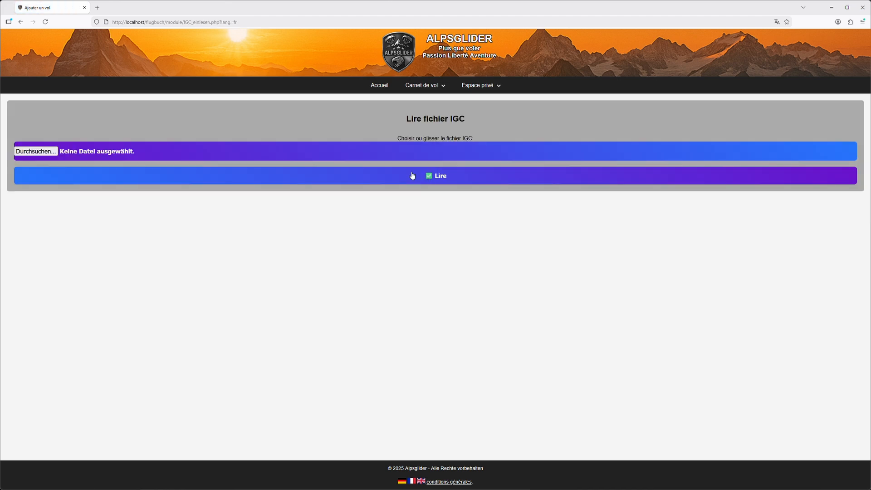
drag(172, 86, 214, 155)
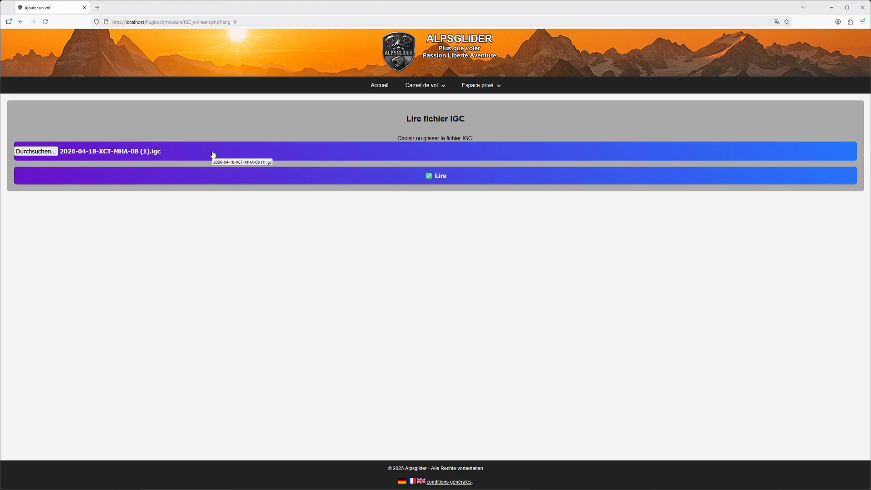
click(447, 180)
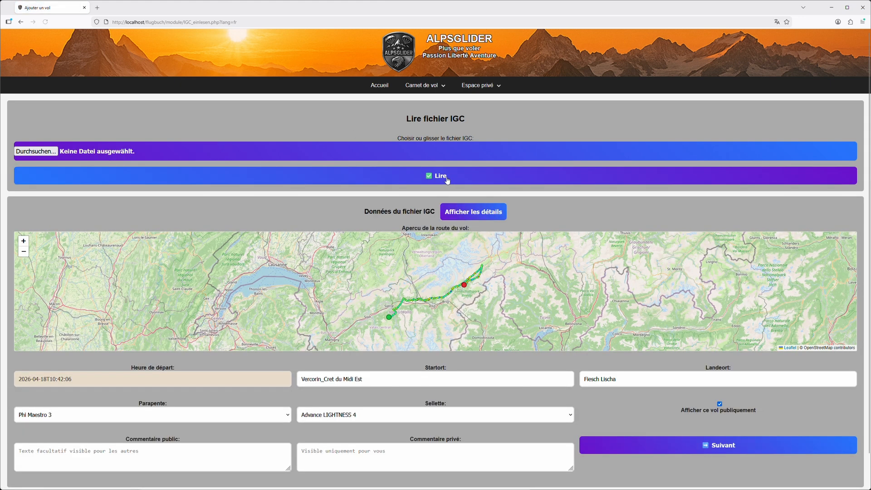
Review the imported flight's route on the overview map and submit the flight with its prefilled data.
scroll(602, 218, down, 1)
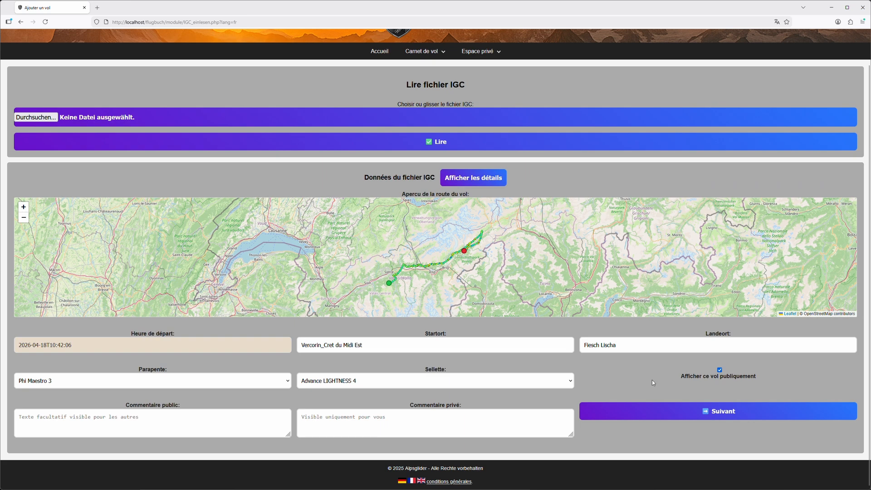
scroll(442, 265, up, 1)
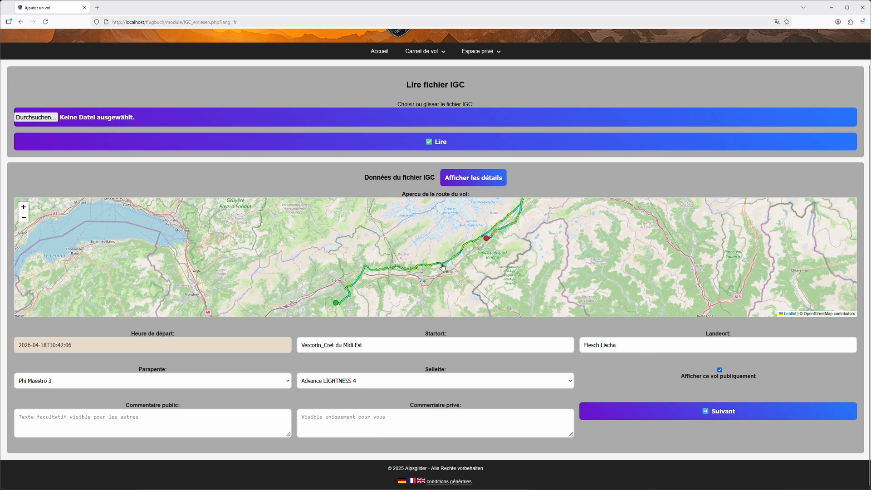
scroll(445, 264, down, 1)
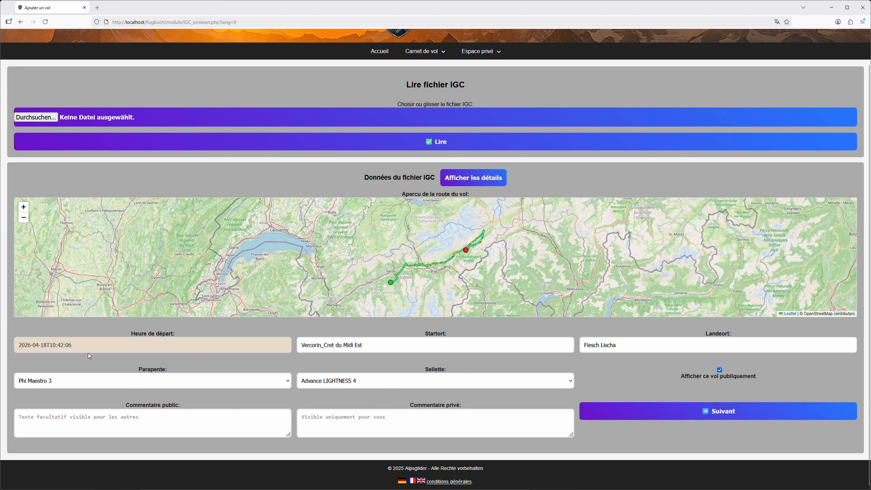
click(727, 413)
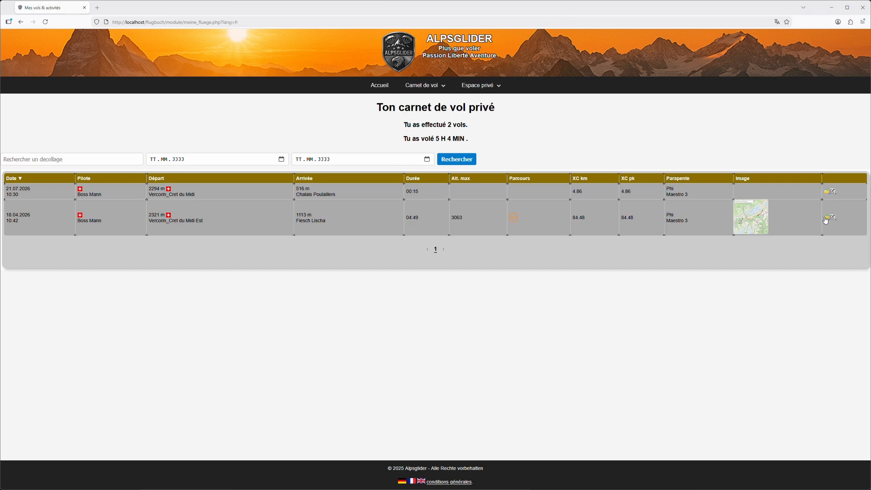
View the 18.04.2026 flight's details, including its track map and altitude profile, and return to the flight list.
click(826, 219)
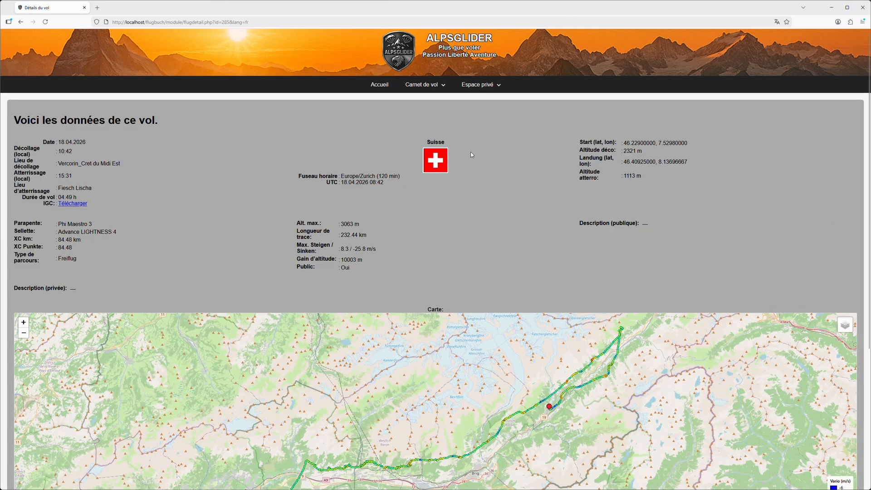
scroll(471, 152, down, 5)
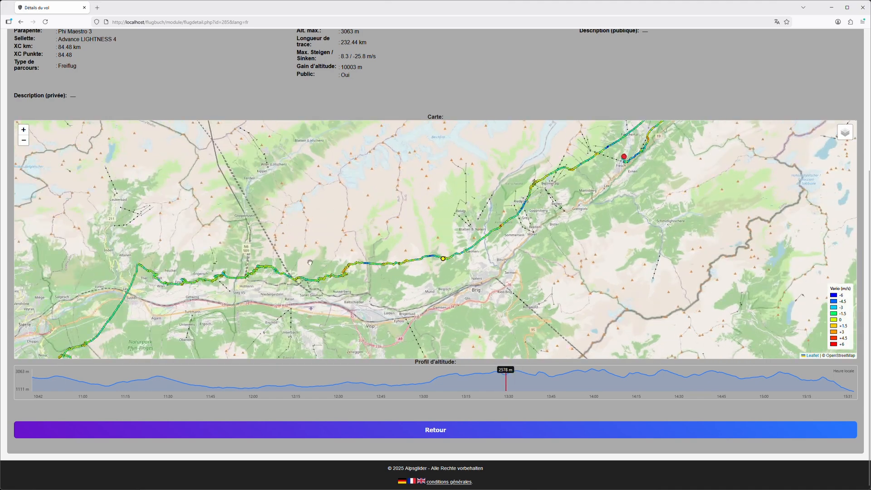
scroll(310, 262, down, 1)
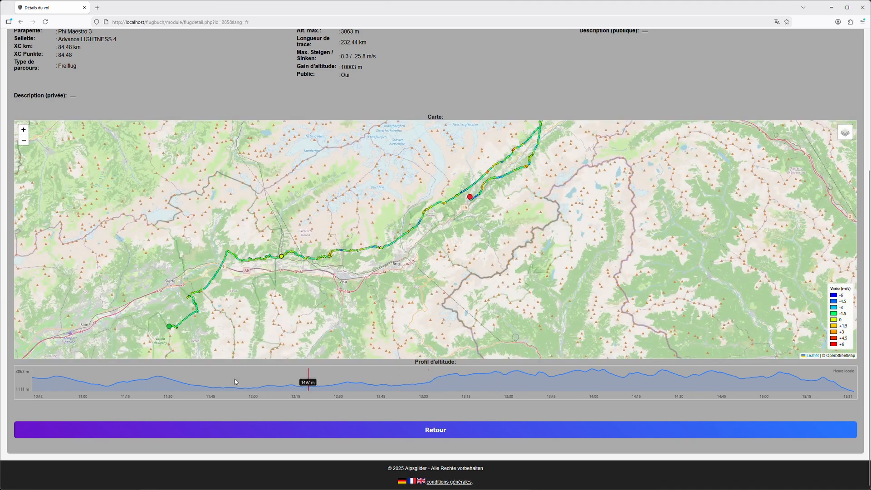
click(524, 440)
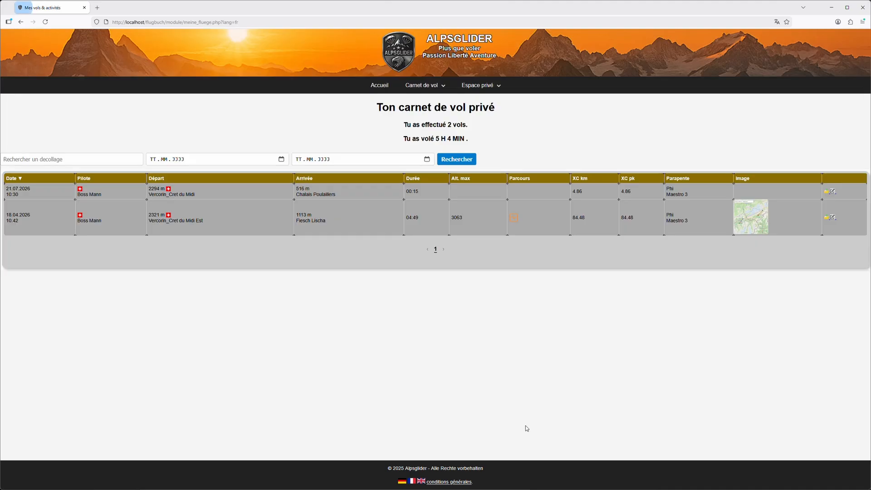
Open the 18.04.2026 flight for editing, look through its editable fields, and return to the flight list without saving.
click(834, 218)
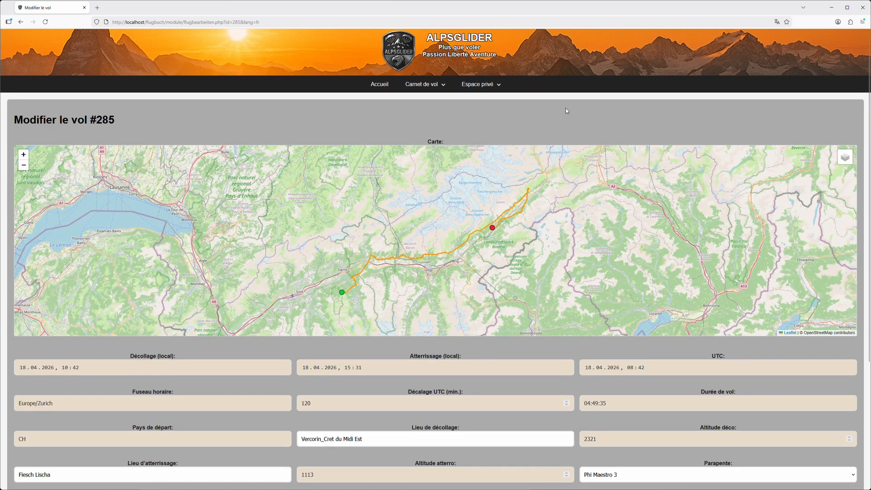
scroll(566, 111, down, 4)
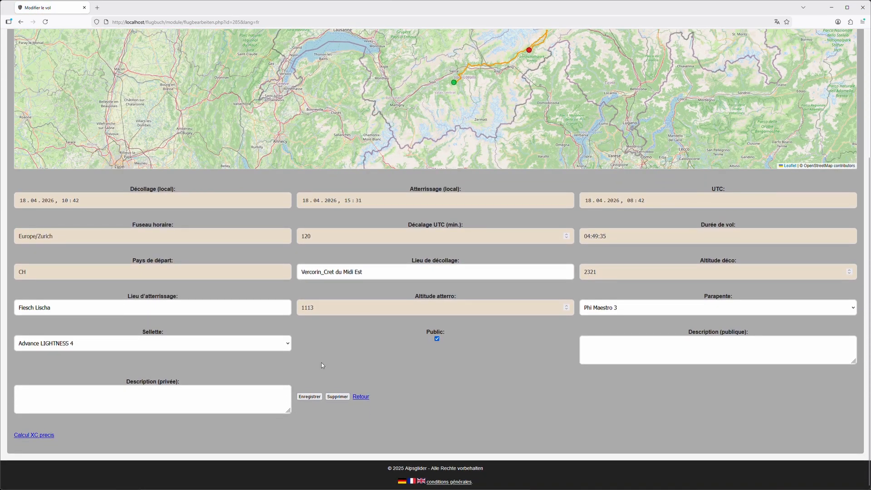
click(368, 399)
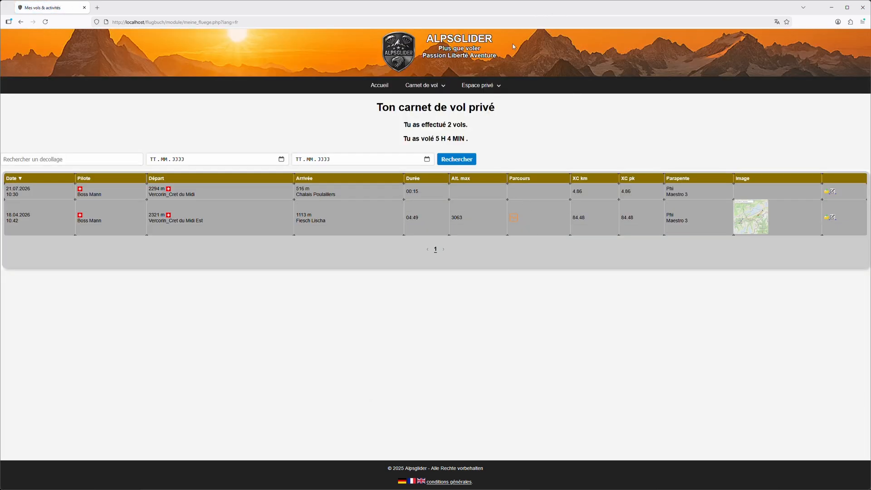
Open the private flight statistics to review the totals, the equipment used and the flight count chart.
mouse_move(484, 90)
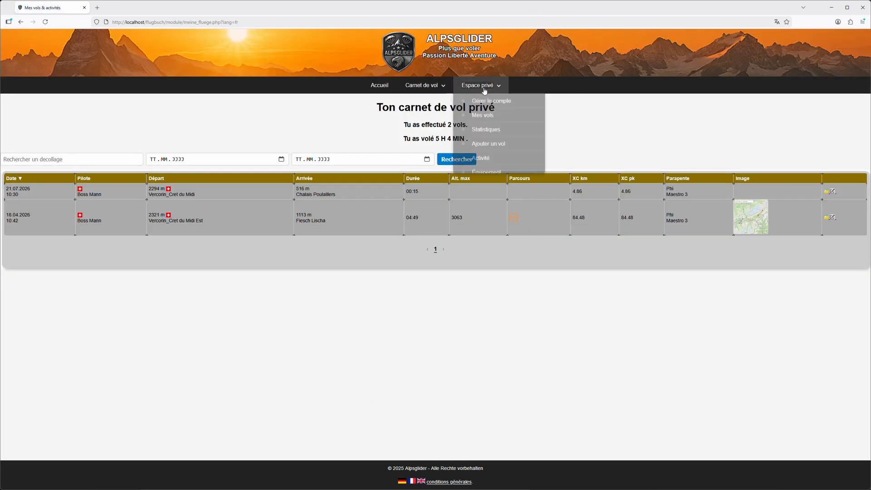
click(491, 131)
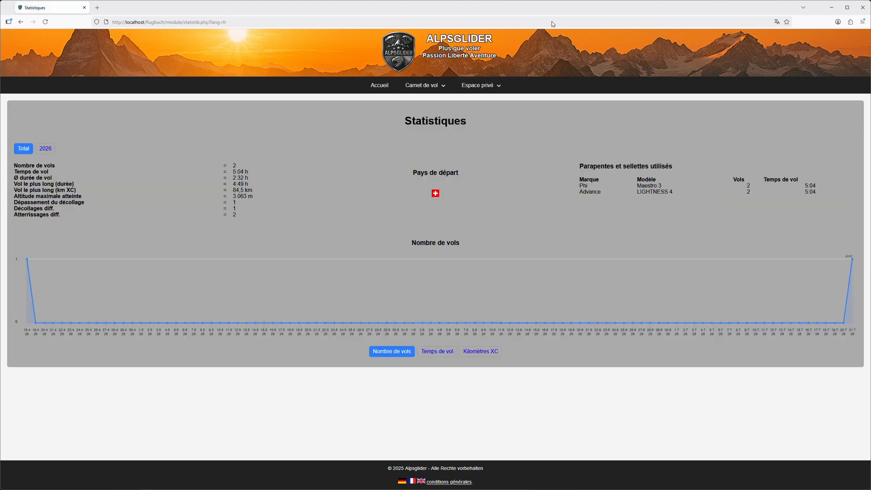